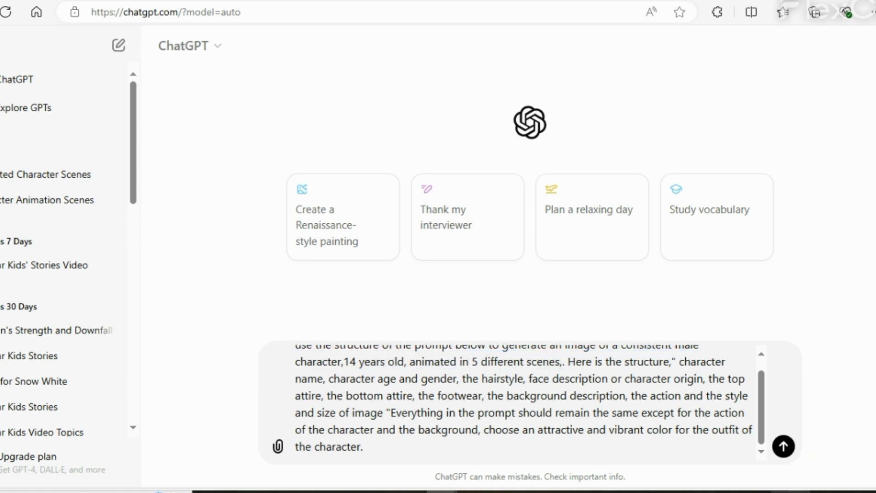
# Send the request for five Alex scene prompts, review the reply, and clear the message box.
pyautogui.click(783, 446)
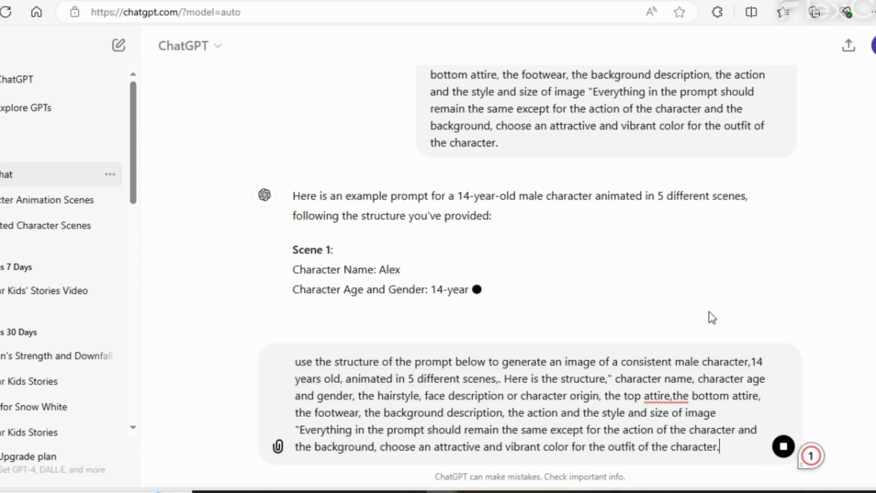
pyautogui.scroll(2, 686, 272)
pyautogui.scroll(-5, 685, 272)
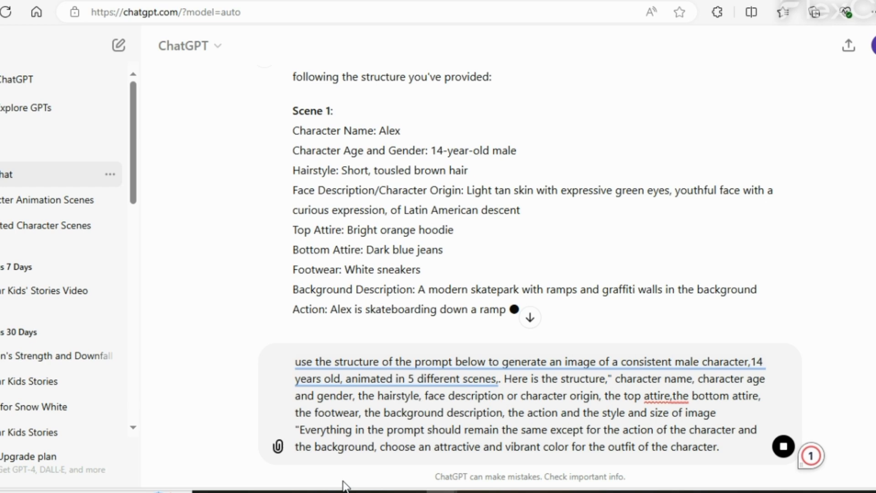
pyautogui.scroll(-5, 662, 267)
pyautogui.scroll(6, 631, 261)
pyautogui.scroll(-10, 631, 261)
pyautogui.hotkey('ctrl', 'a')
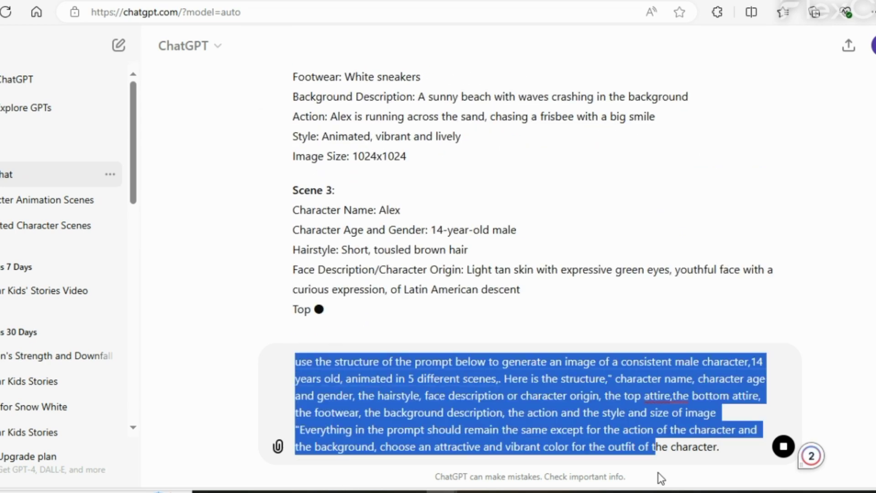
pyautogui.press('BackSpace')
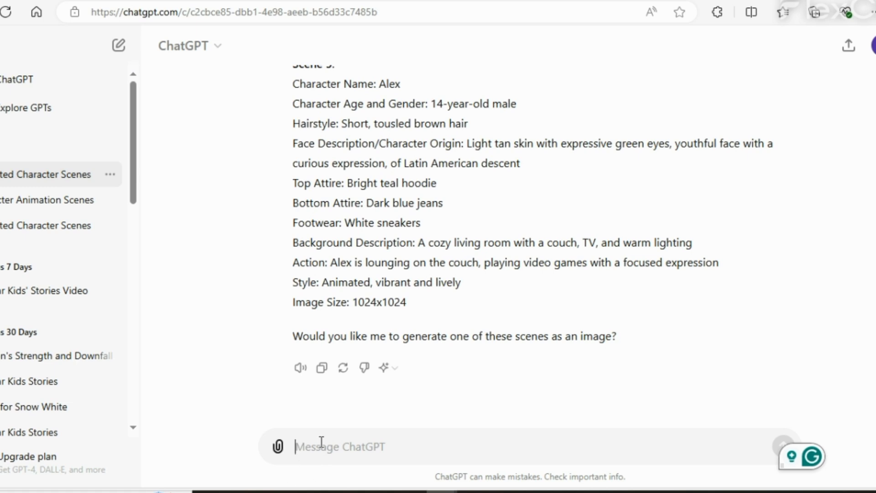
# Ask ChatGPT to 'write the prompts in paragraph' and skim the rewritten Alex scenes.
pyautogui.write('write')
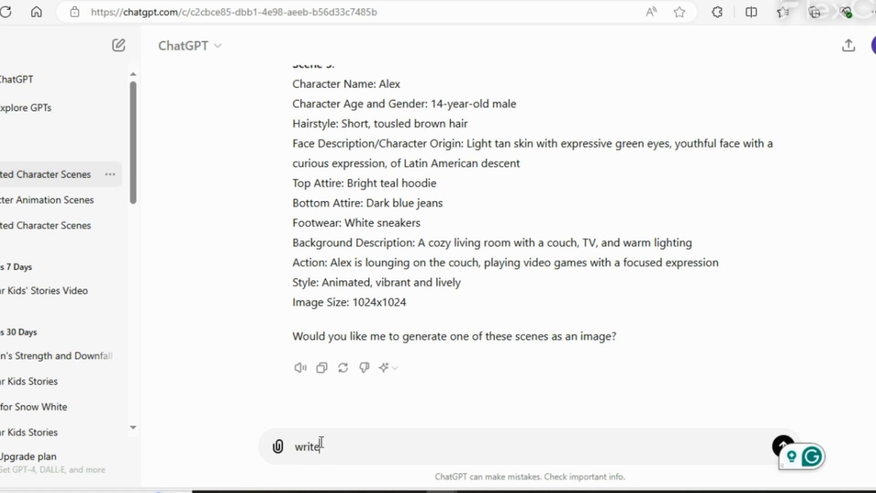
pyautogui.write(' the p')
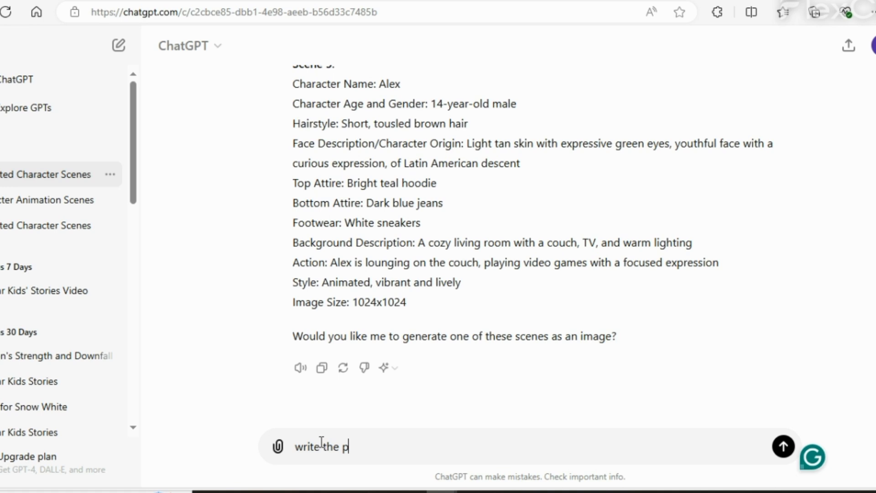
pyautogui.write('rompt')
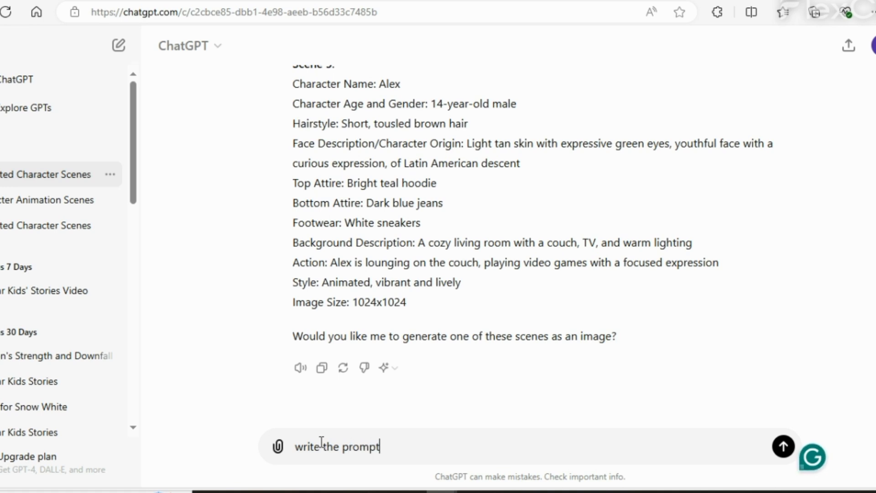
pyautogui.write('s in paragraph form')
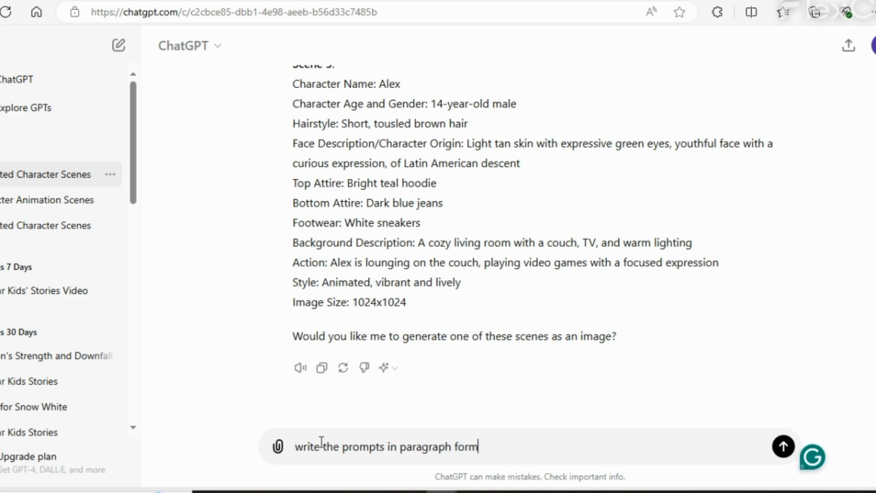
pyautogui.press('Return')
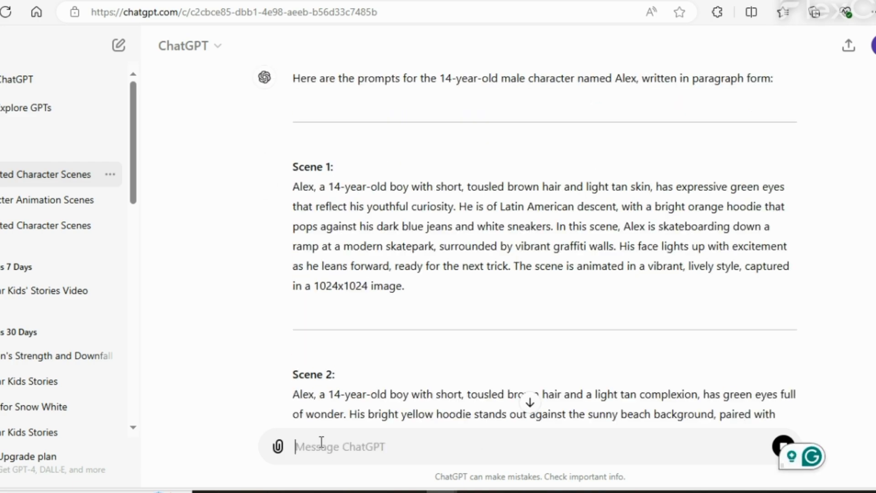
pyautogui.scroll(-10, 567, 172)
pyautogui.scroll(11, 327, 198)
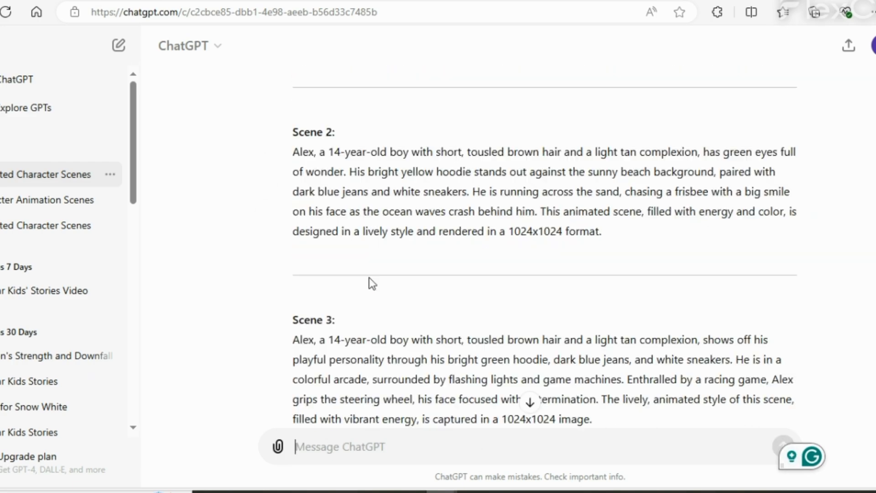
# Copy the Scene 1 skatepark paragraph from ChatGPT and open Leonardo.Ai's Image Creation page.
pyautogui.hotkey('ctrl', 'shift', 's')
pyautogui.scroll(-2, 201, 149)
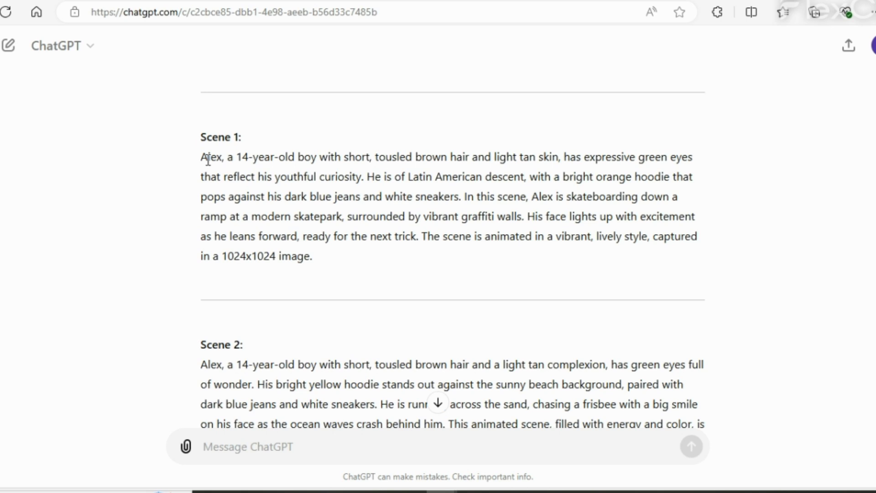
pyautogui.moveTo(201, 160); pyautogui.dragTo(516, 270)
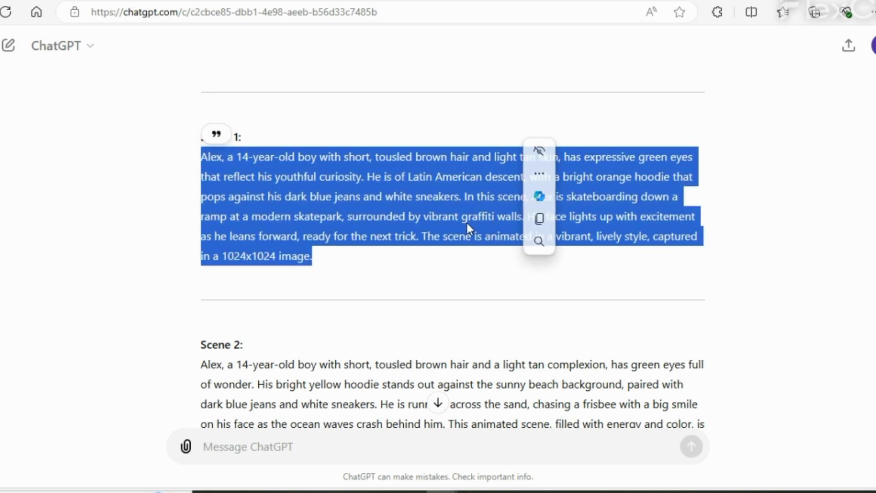
pyautogui.rightClick(428, 209)
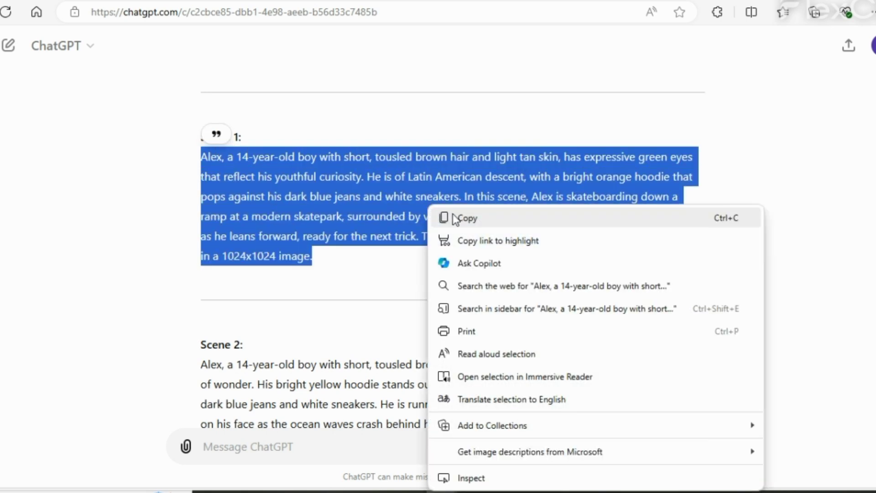
pyautogui.click(461, 219)
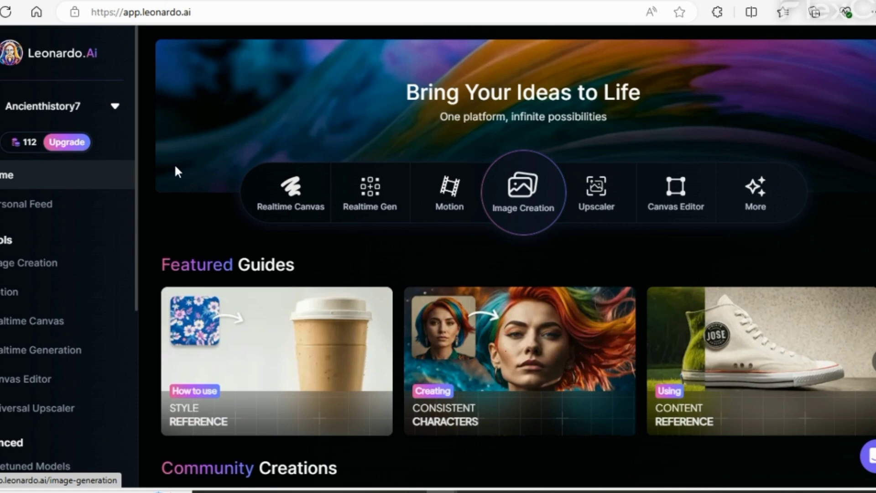
pyautogui.moveTo(28, 144)
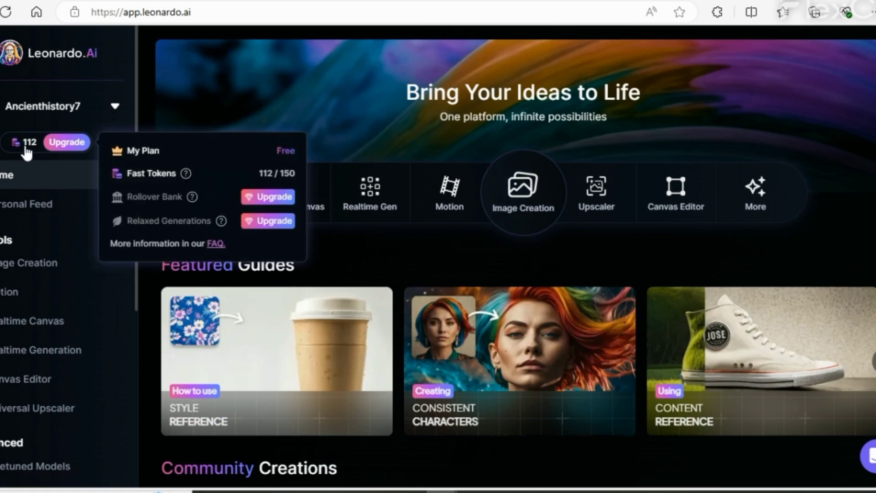
pyautogui.click(521, 204)
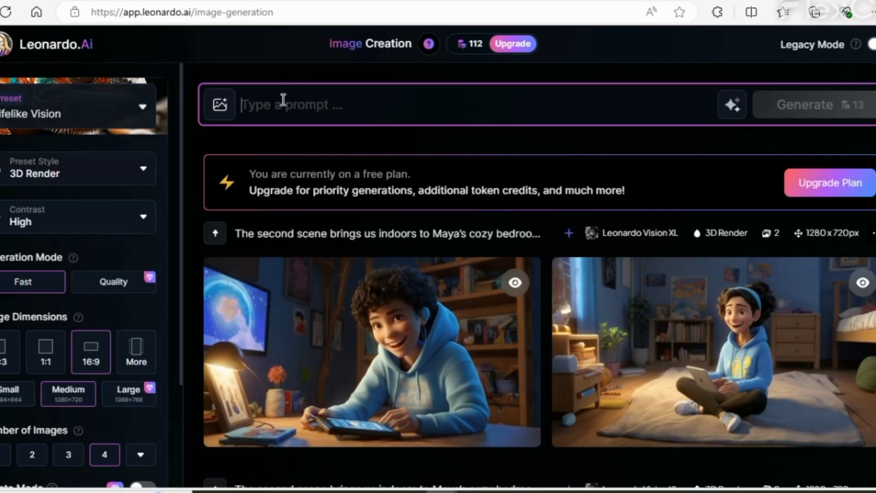
# Paste the Scene 1 skatepark paragraph as the Leonardo prompt and generate the images.
pyautogui.rightClick(282, 98)
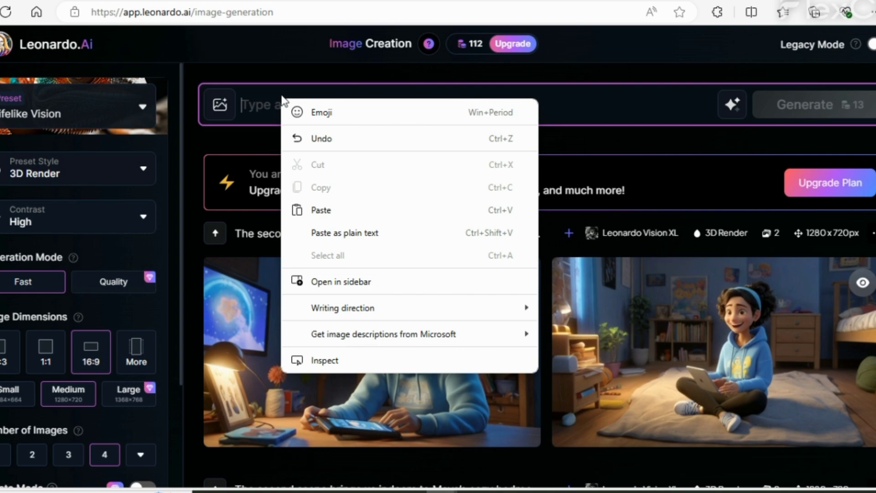
pyautogui.click(320, 211)
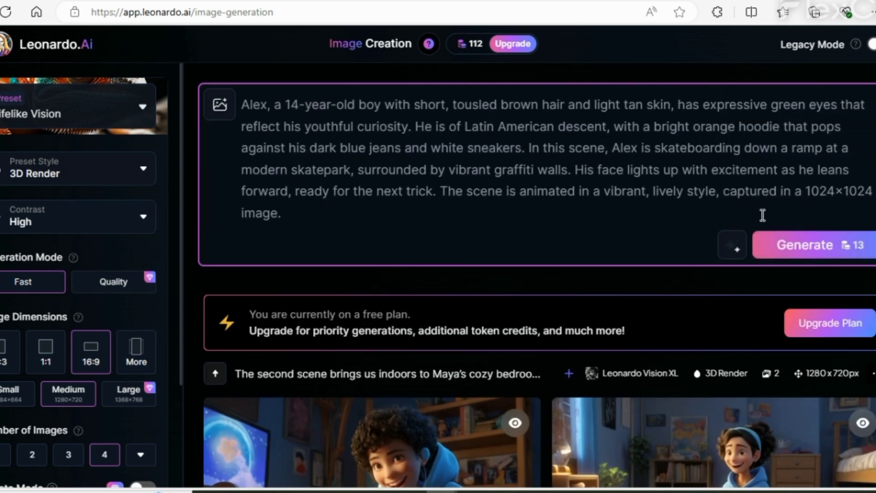
pyautogui.click(795, 255)
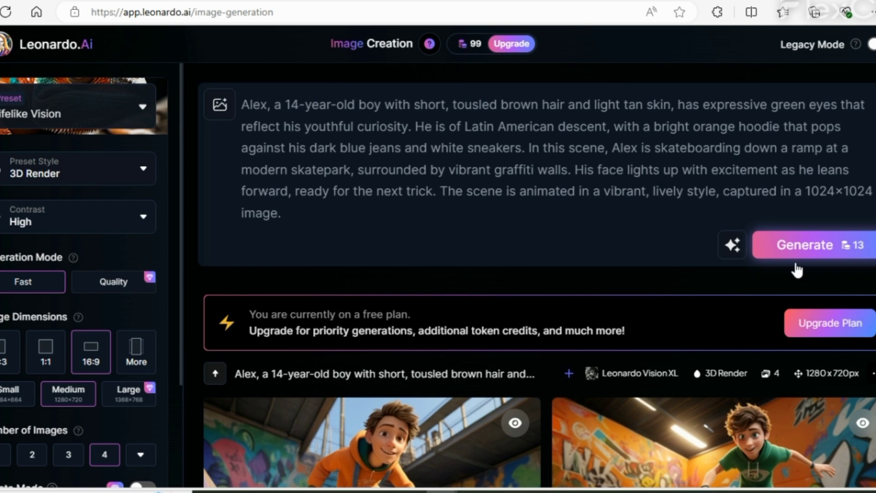
# Scroll through the four Scene 1 renders of Alex skateboarding among graffiti walls.
pyautogui.scroll(-3, 703, 433)
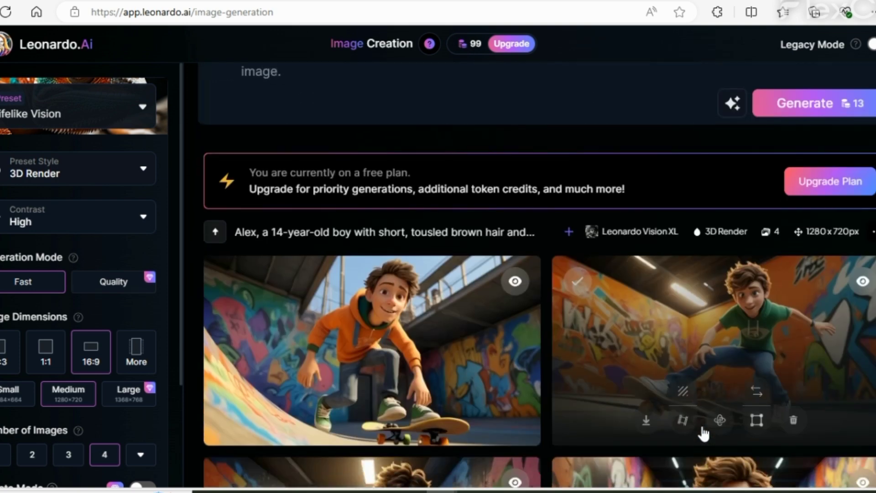
pyautogui.scroll(-2, 703, 433)
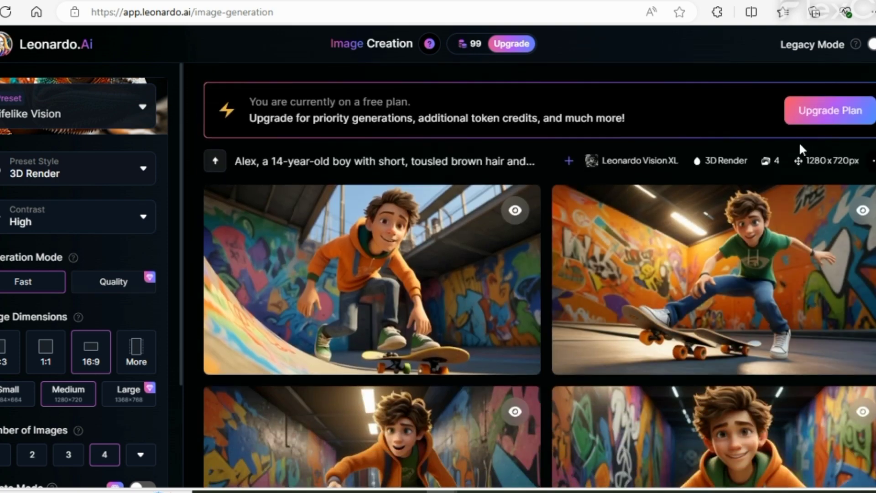
pyautogui.scroll(-3, 784, 288)
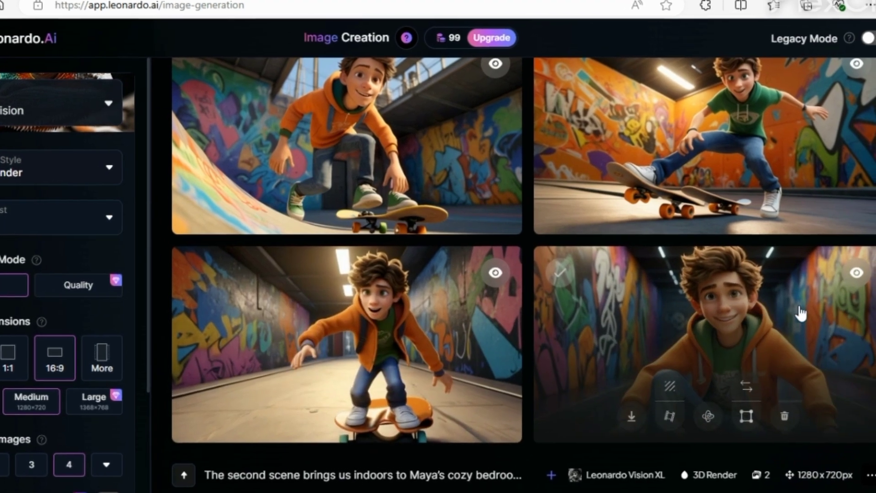
pyautogui.scroll(3, 820, 337)
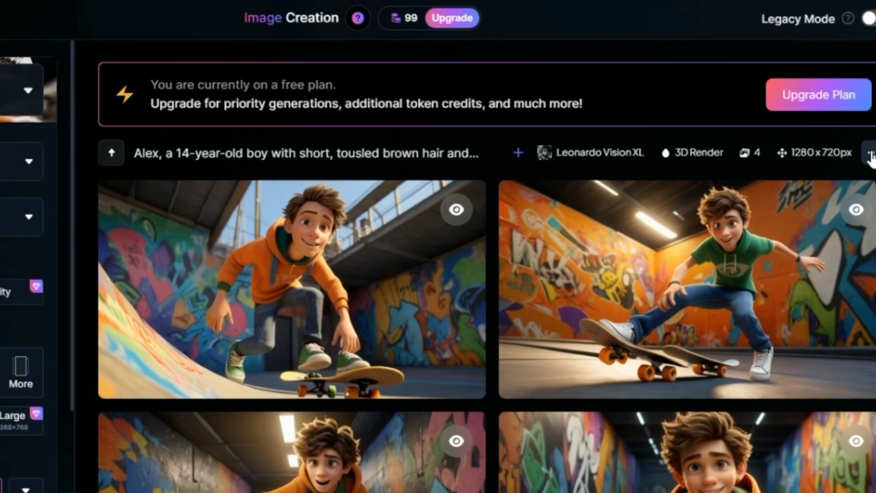
# Copy the seed of the Scene 1 skateboarding generation.
pyautogui.click(858, 158)
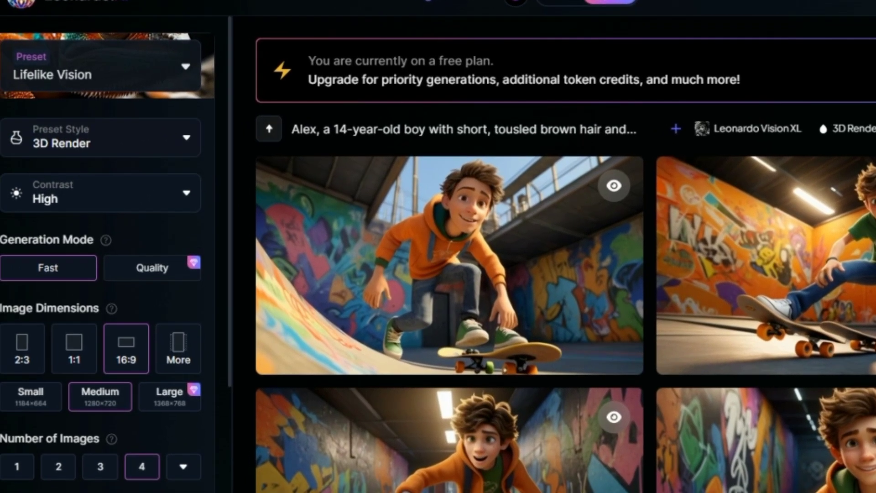
pyautogui.doubleClick(862, 296)
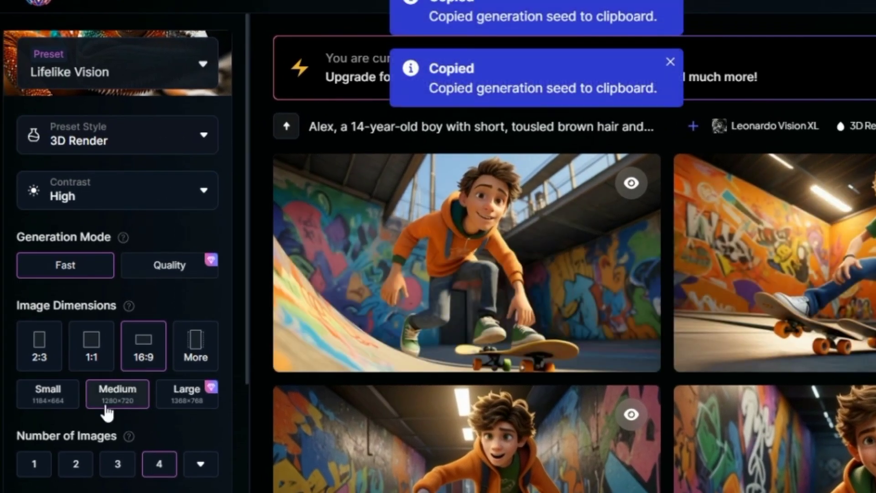
pyautogui.scroll(-2, 107, 413)
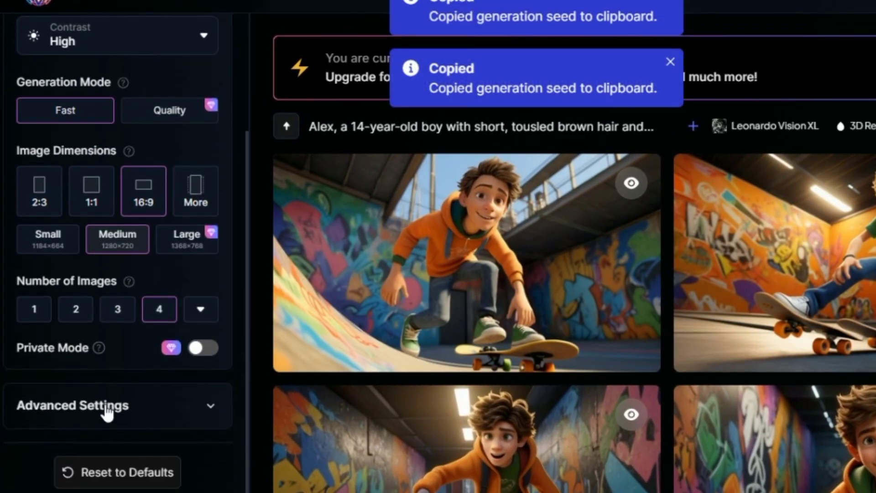
# Replace the old value in Advanced Settings' fixed-seed field with the copied seed.
pyautogui.click(209, 406)
pyautogui.scroll(-1, 168, 442)
pyautogui.scroll(-5, 168, 441)
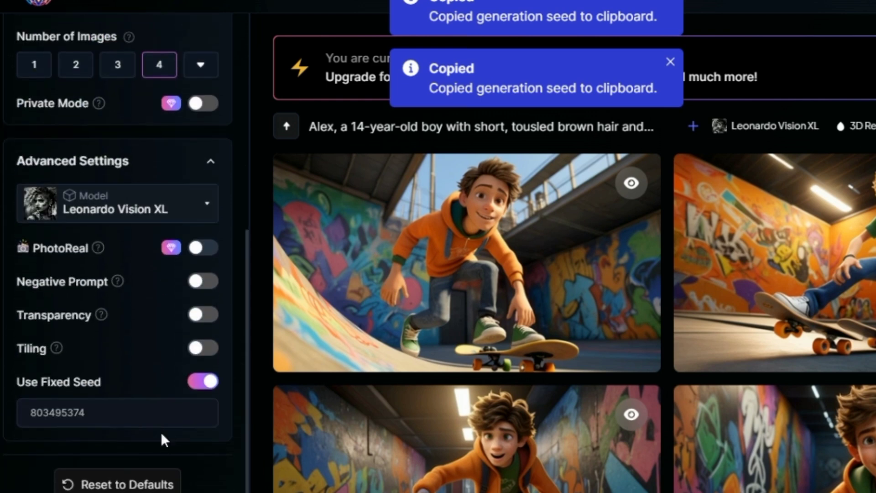
pyautogui.moveTo(31, 414); pyautogui.dragTo(123, 418)
pyautogui.press('BackSpace')
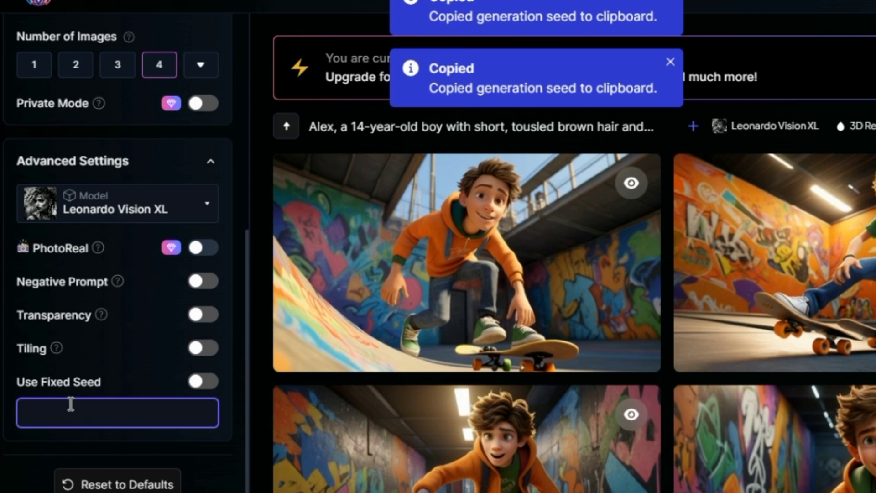
pyautogui.rightClick(58, 418)
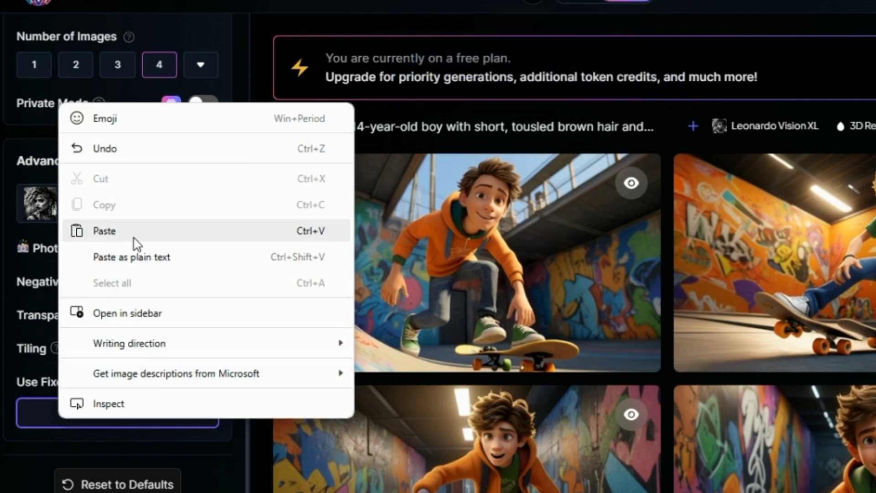
pyautogui.click(117, 233)
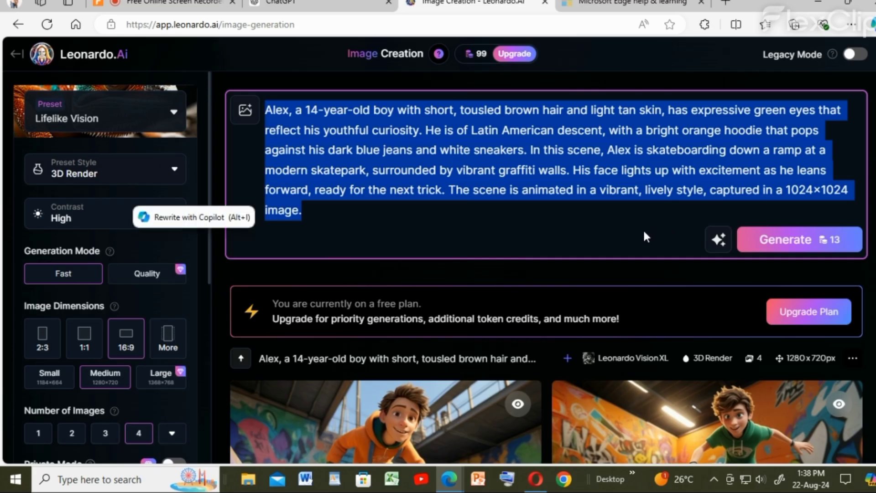
# Clear the Scene 1 prompt in Leonardo and copy the Scene 2 beach frisbee paragraph from ChatGPT.
pyautogui.press('BackSpace')
pyautogui.click(332, 6)
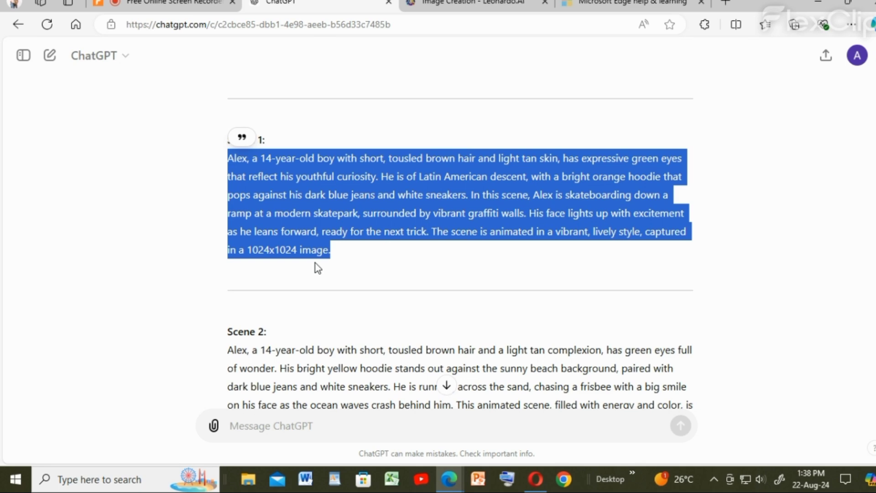
pyautogui.scroll(-2, 318, 268)
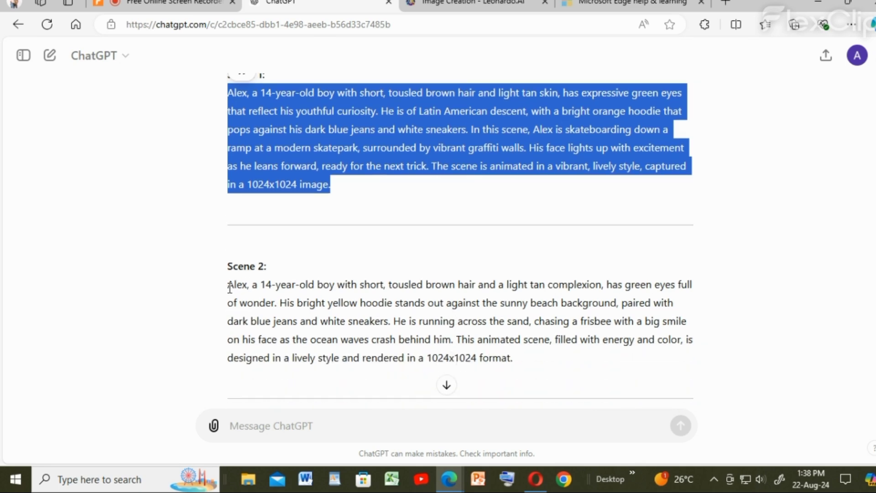
pyautogui.moveTo(229, 288); pyautogui.dragTo(540, 366)
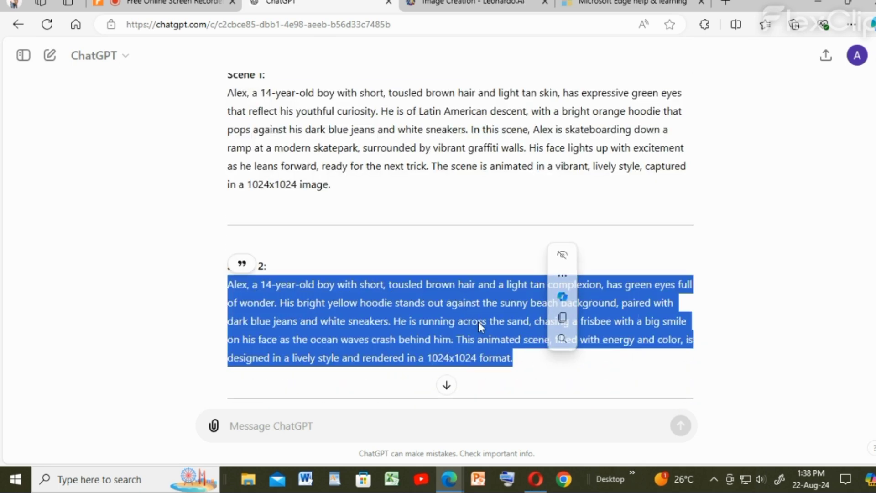
pyautogui.rightClick(479, 321)
pyautogui.click(508, 72)
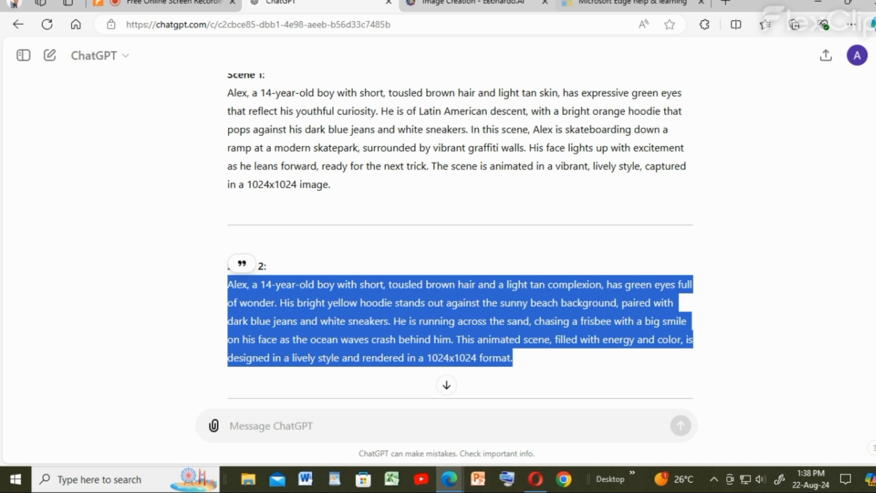
# Paste the Scene 2 beach paragraph into Leonardo's prompt box and generate images.
pyautogui.click(520, 6)
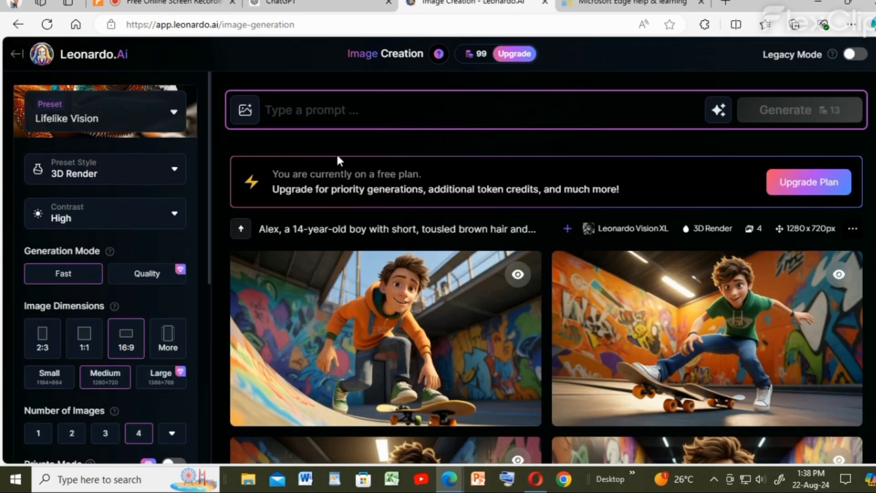
pyautogui.click(282, 110)
pyautogui.rightClick(281, 114)
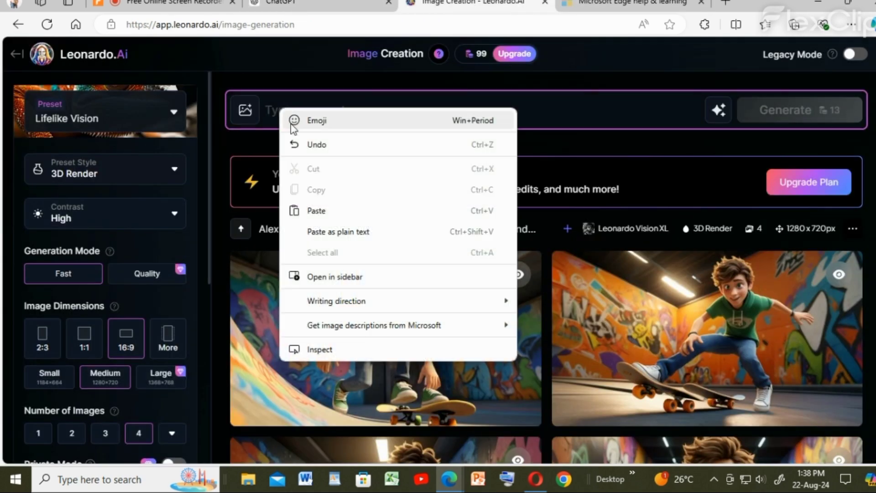
pyautogui.click(316, 210)
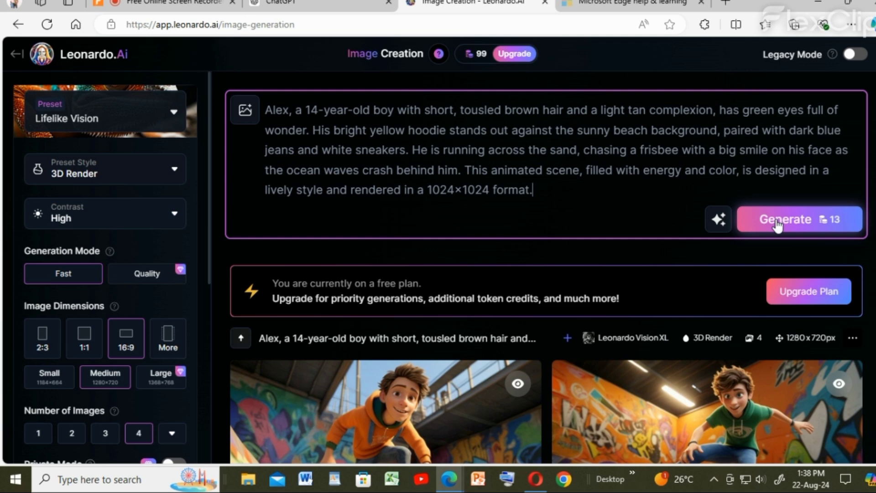
pyautogui.click(778, 222)
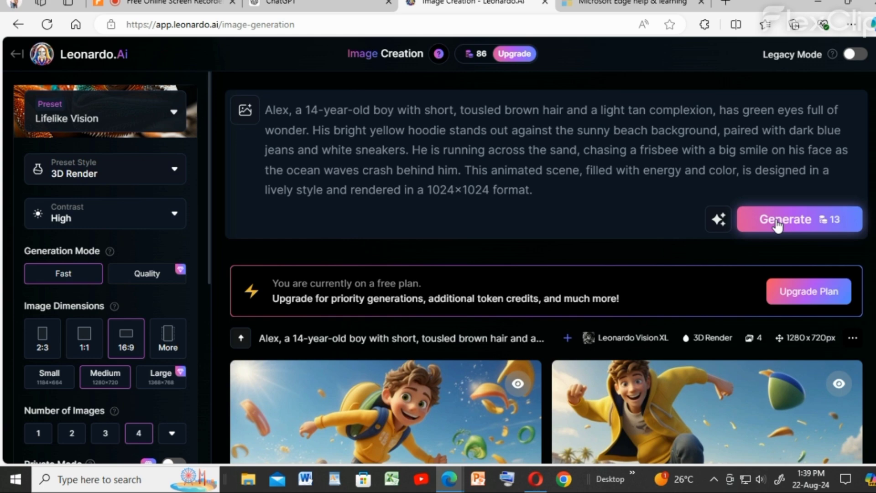
# Review the four yellow-hoodie beach renders, then select the Scene 2 prompt text.
pyautogui.scroll(-3, 612, 275)
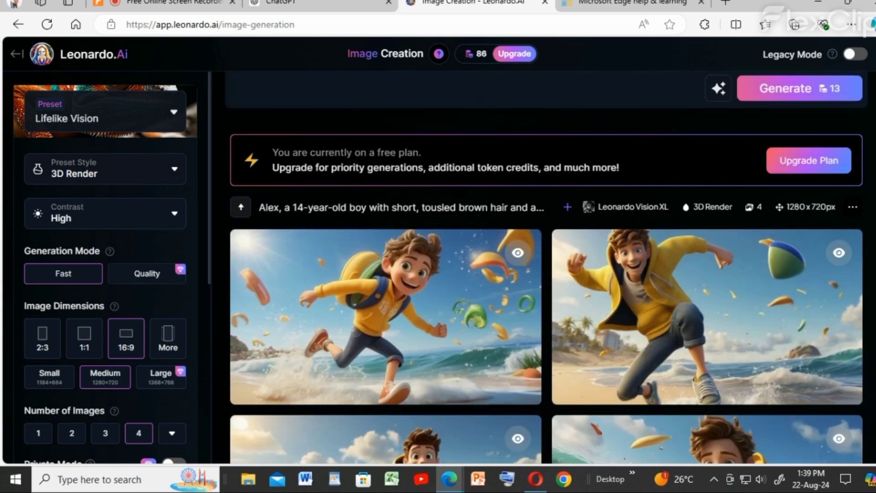
pyautogui.scroll(-5, 802, 289)
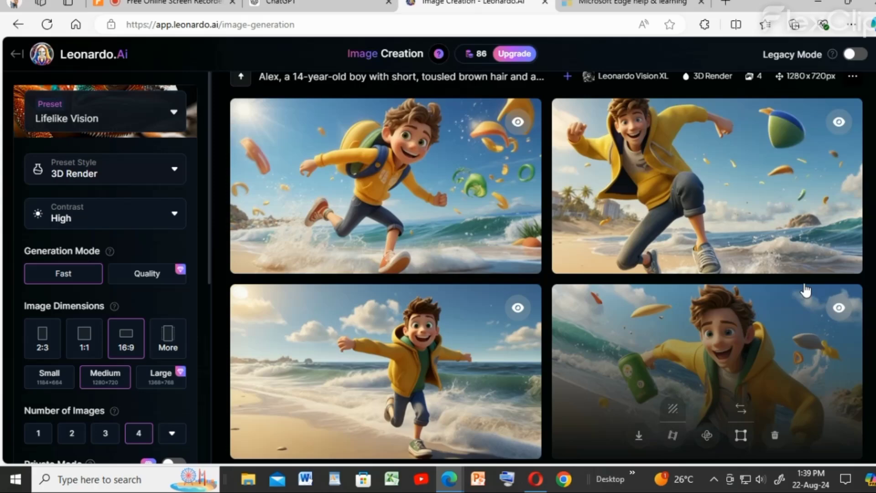
pyautogui.scroll(10, 803, 284)
pyautogui.scroll(-10, 804, 288)
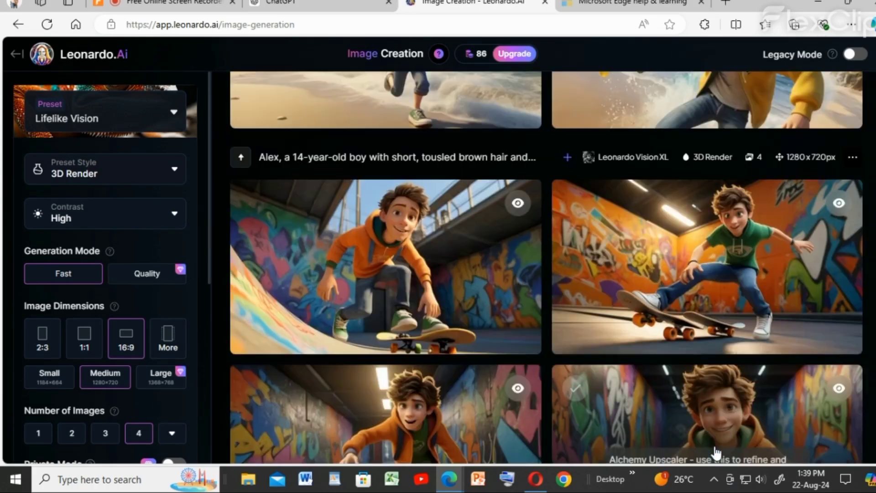
pyautogui.scroll(10, 718, 446)
pyautogui.moveTo(266, 110); pyautogui.dragTo(618, 196)
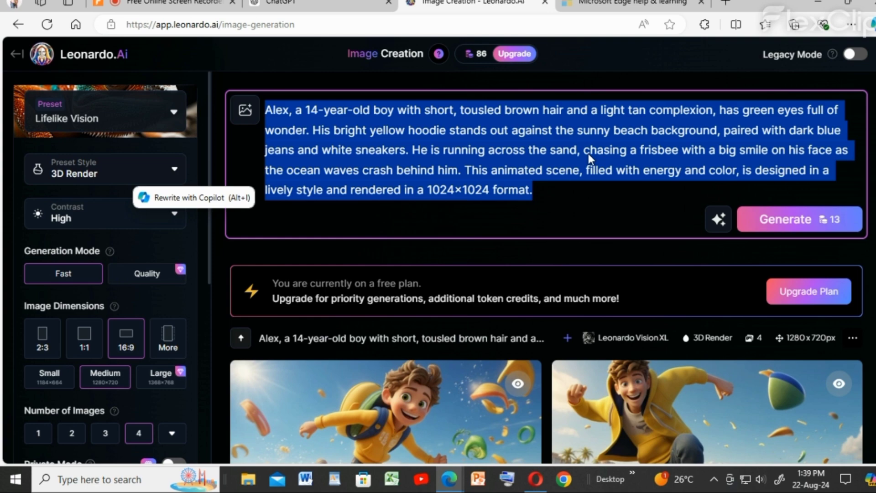
# Delete the Scene 2 prompt and select the Scene 3 arcade paragraph in ChatGPT.
pyautogui.press('BackSpace')
pyautogui.click(340, 5)
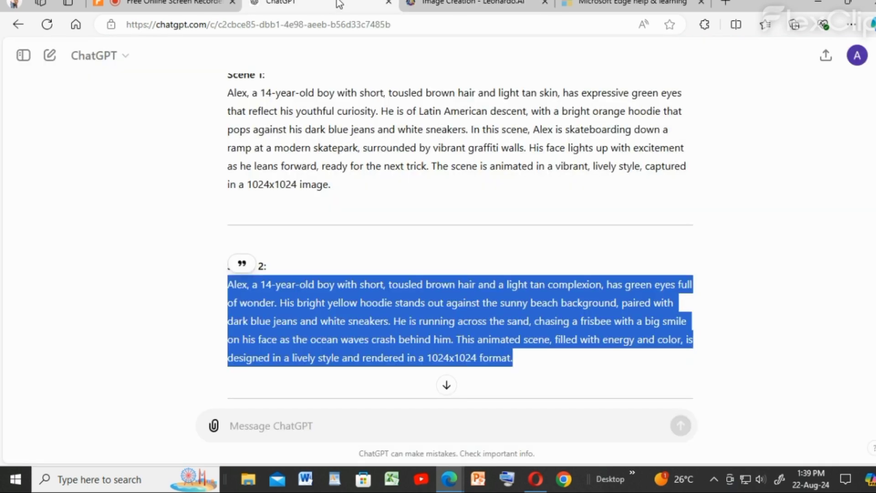
pyautogui.scroll(-4, 227, 274)
pyautogui.tripleClick(447, 273)
# Paste the Scene 3 arcade prompt into Leonardo and generate the green-hoodie arcade renders.
pyautogui.click(427, 5)
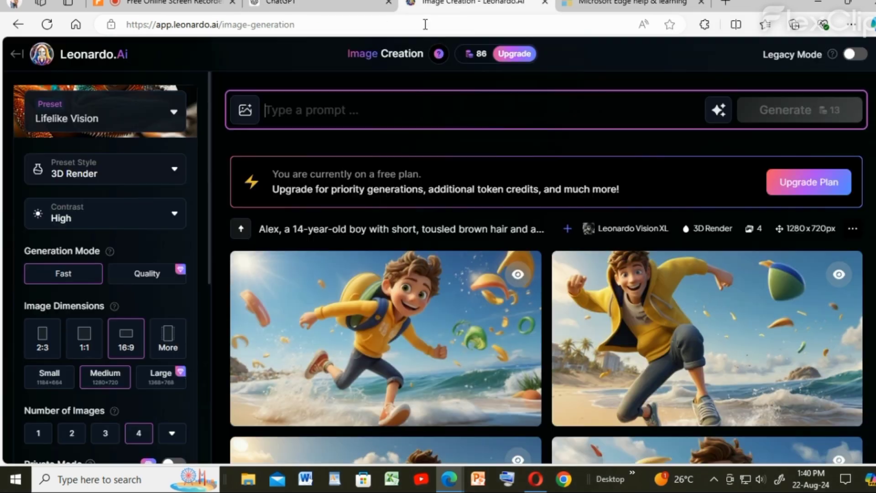
pyautogui.rightClick(274, 114)
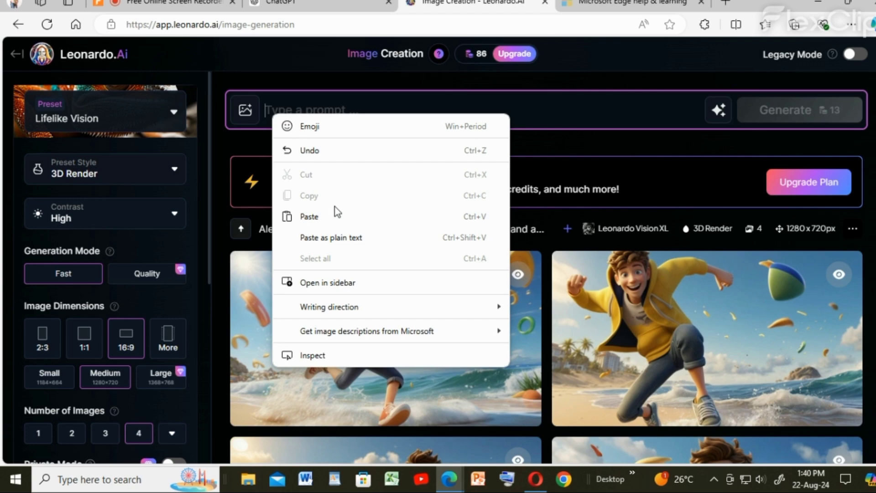
pyautogui.click(311, 216)
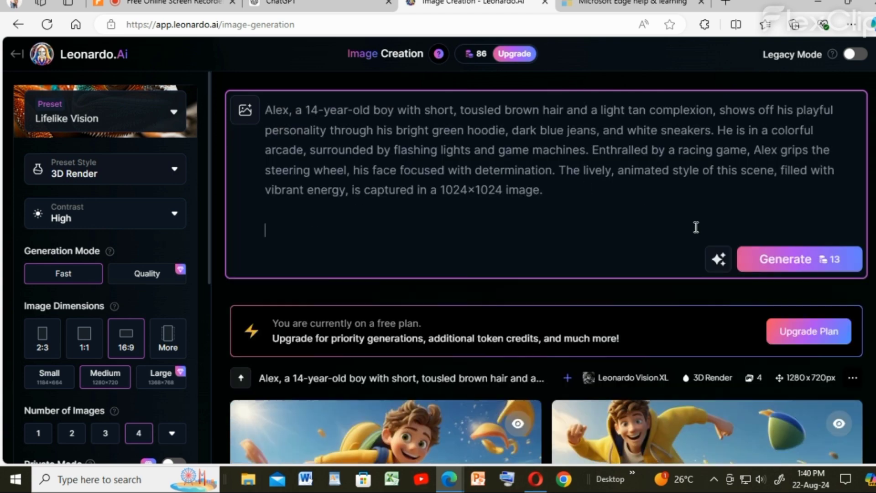
pyautogui.click(817, 265)
pyautogui.scroll(-5, 562, 437)
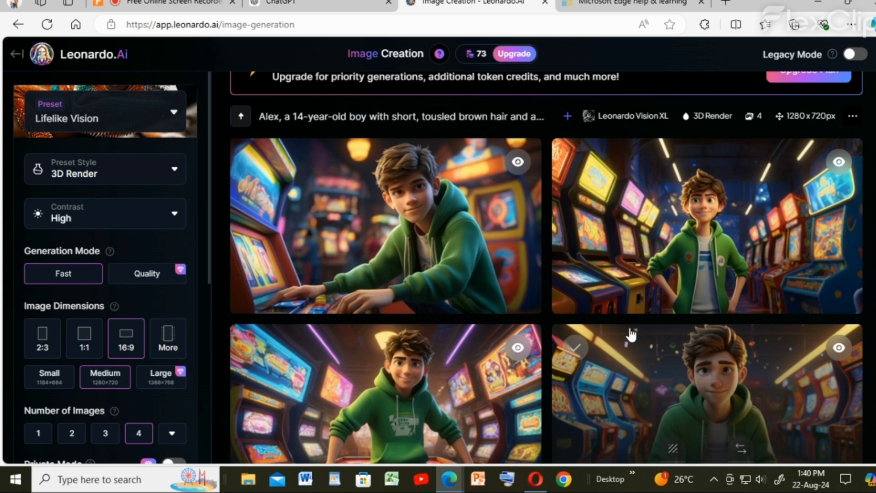
# Delete the Scene 3 prompt and copy the Scene 4 city-street paragraph from ChatGPT.
pyautogui.scroll(5, 632, 334)
pyautogui.moveTo(264, 110); pyautogui.dragTo(636, 217)
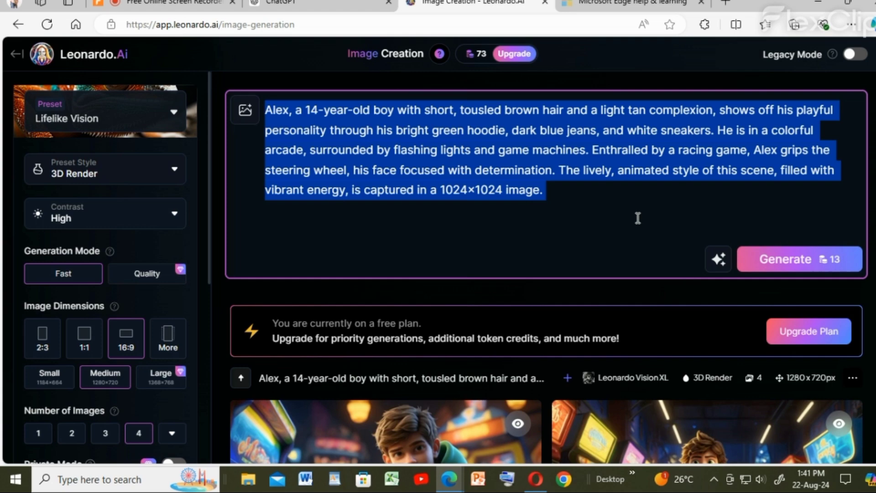
pyautogui.press('BackSpace')
pyautogui.hotkey('ctrl', 'shift', 'Tab')
pyautogui.rightClick(439, 283)
pyautogui.click(475, 34)
# Paste the Scene 4 prompt, generate, and review the red-hoodie cycling renders.
pyautogui.hotkey('ctrl', 'Tab')
pyautogui.rightClick(310, 122)
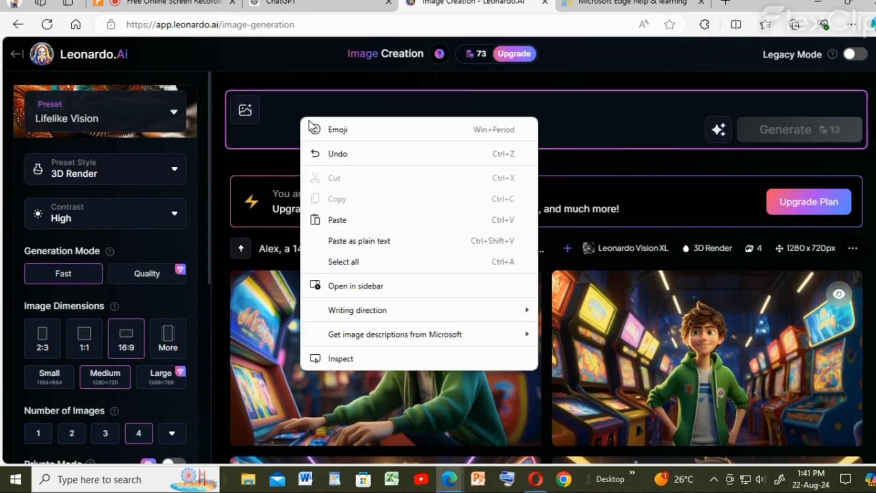
pyautogui.click(337, 220)
pyautogui.click(817, 280)
pyautogui.scroll(-3, 608, 401)
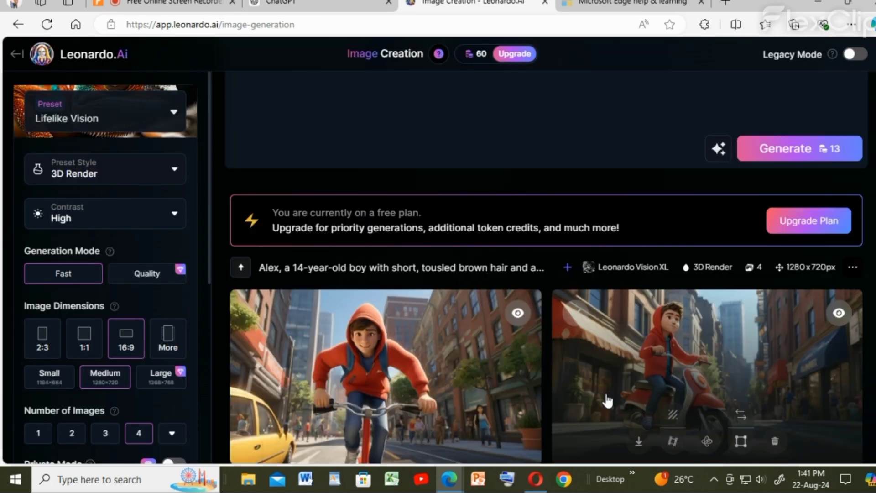
pyautogui.scroll(-4, 382, 401)
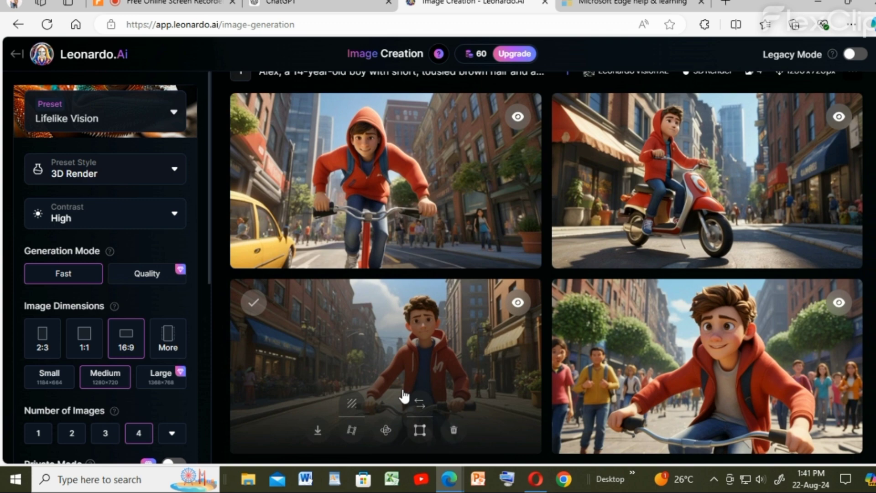
pyautogui.scroll(-3, 737, 393)
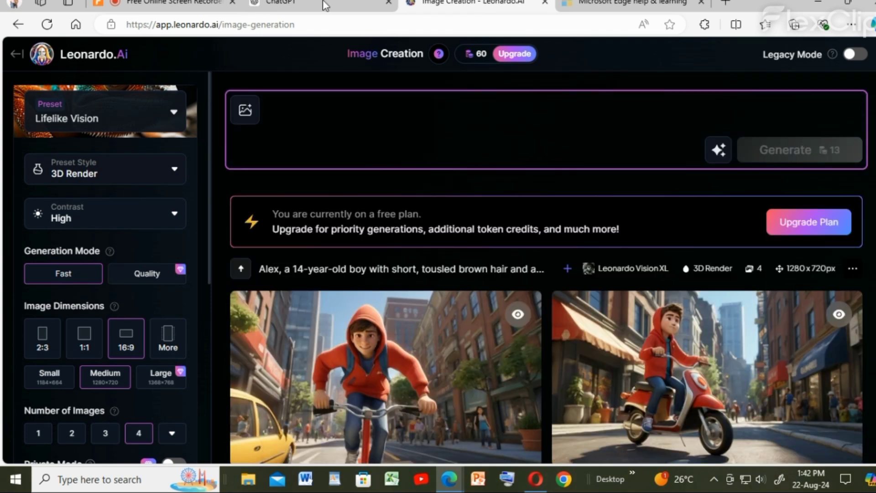
# Copy the Scene 5 prompt paragraph from the ChatGPT conversation.
pyautogui.scroll(10, 706, 391)
pyautogui.hotkey('ctrl', 'shift', 'Tab')
pyautogui.scroll(-5, 404, 278)
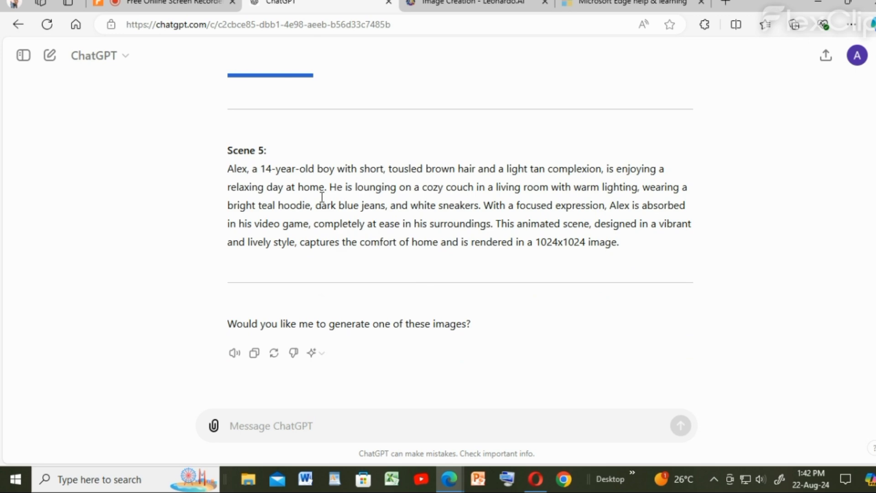
pyautogui.moveTo(227, 169); pyautogui.dragTo(580, 241)
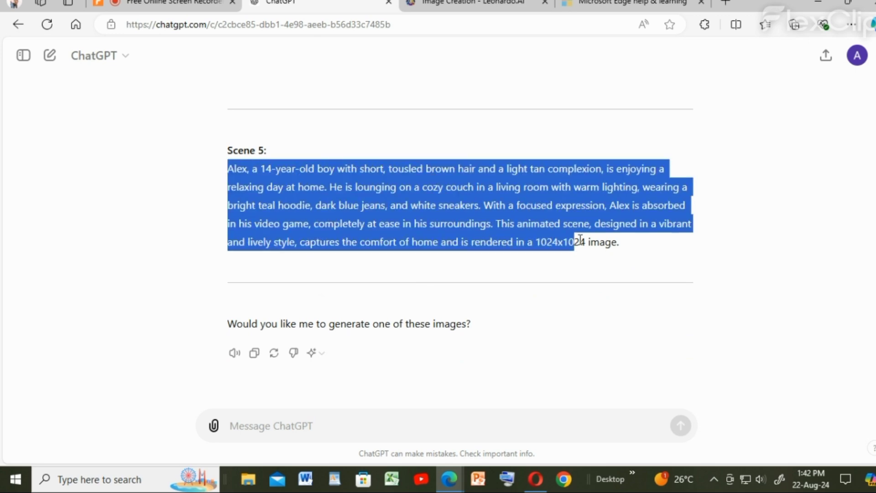
pyautogui.rightClick(514, 193)
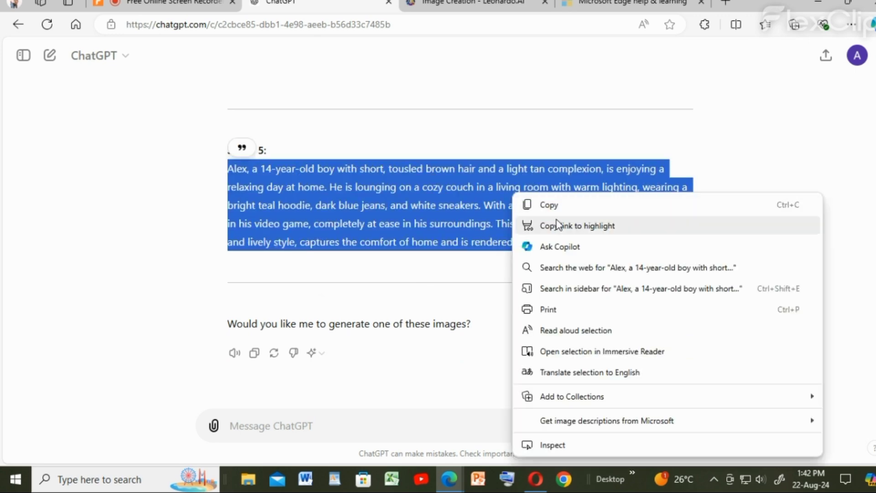
pyautogui.click(540, 200)
# Paste the Scene 5 prompt into Leonardo and generate the teal-hoodie couch renders.
pyautogui.click(473, 10)
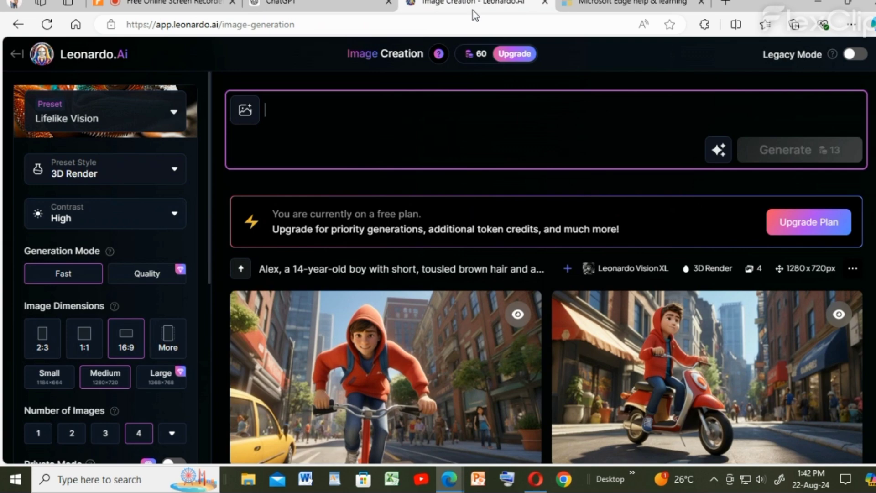
pyautogui.rightClick(381, 130)
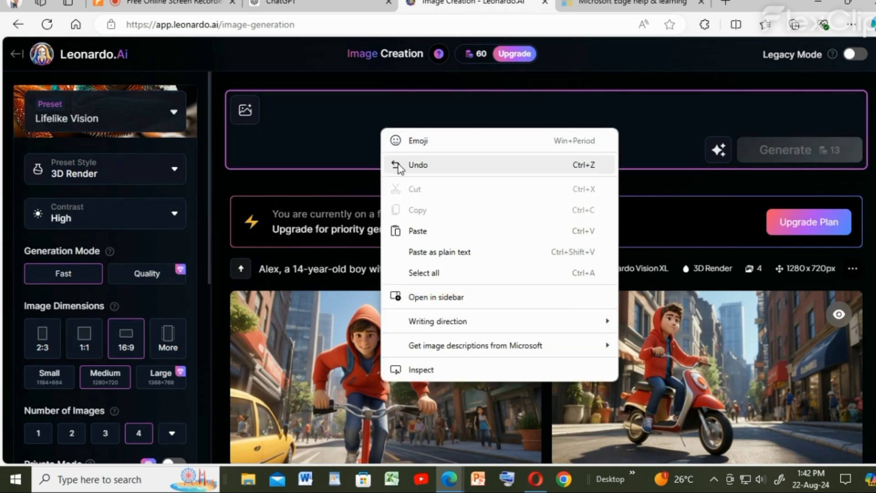
pyautogui.click(425, 231)
pyautogui.click(774, 301)
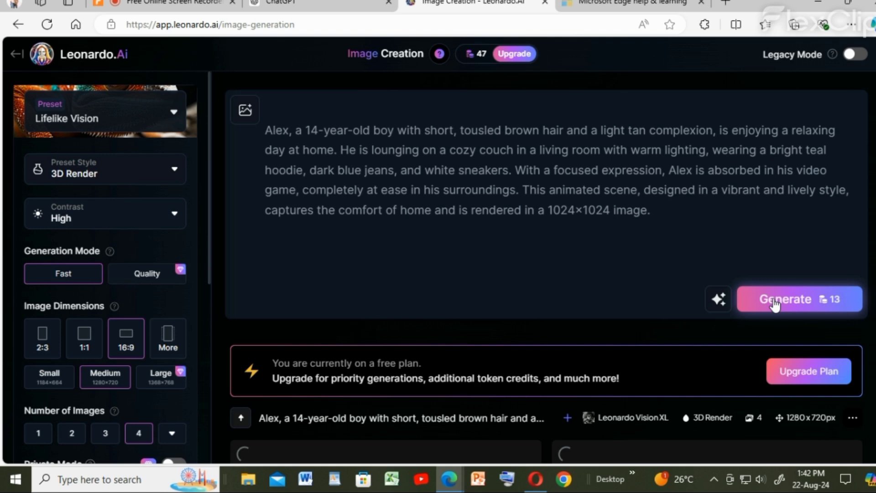
pyautogui.scroll(-6, 397, 313)
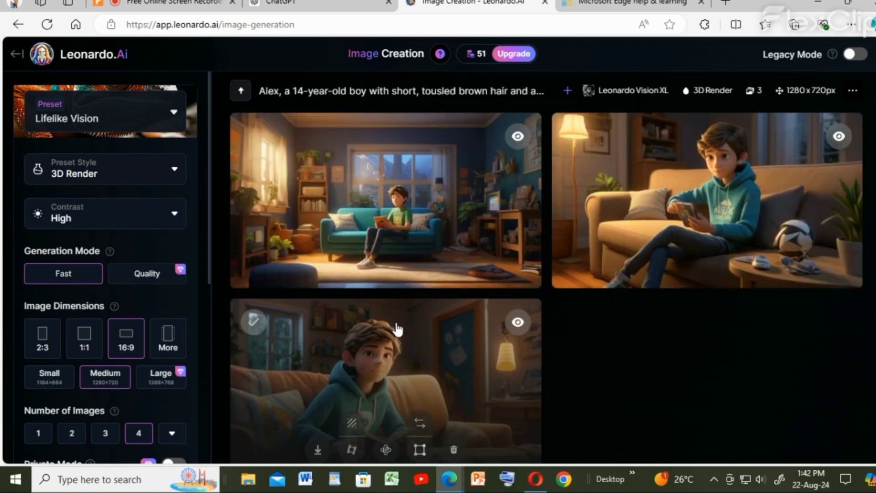
pyautogui.scroll(-4, 398, 327)
pyautogui.scroll(4, 397, 328)
pyautogui.scroll(-4, 702, 368)
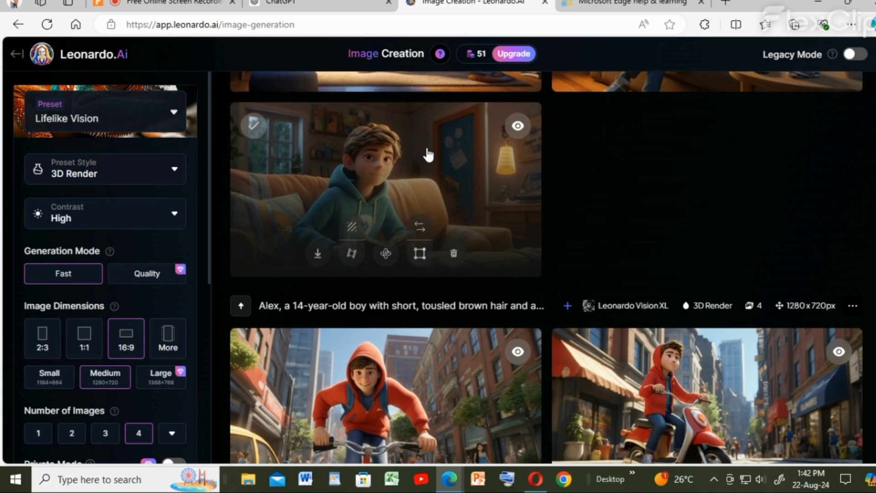
pyautogui.scroll(4, 743, 208)
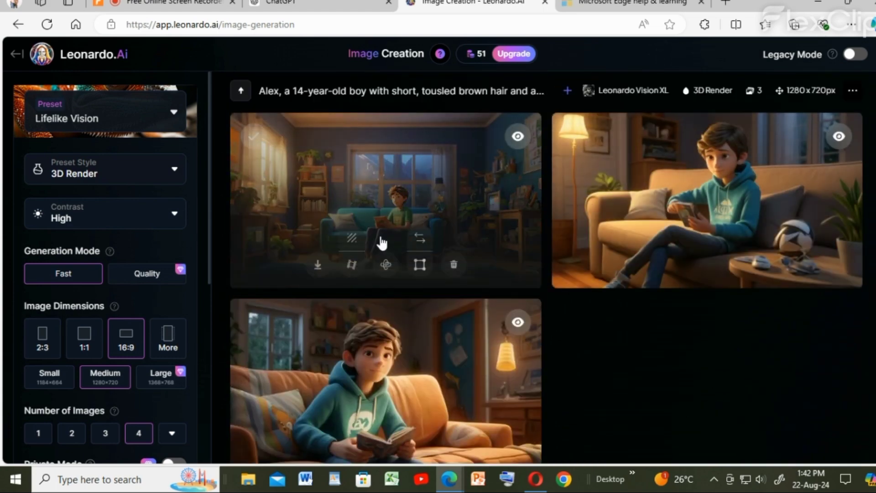
pyautogui.scroll(-4, 765, 381)
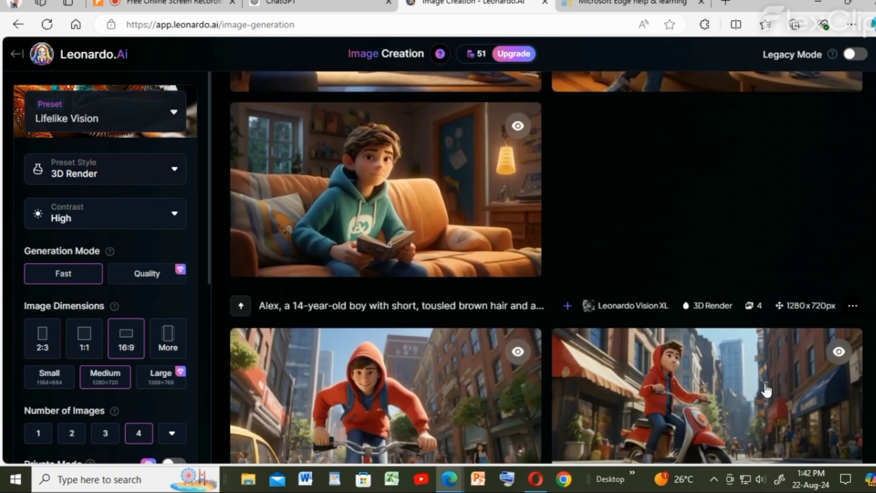